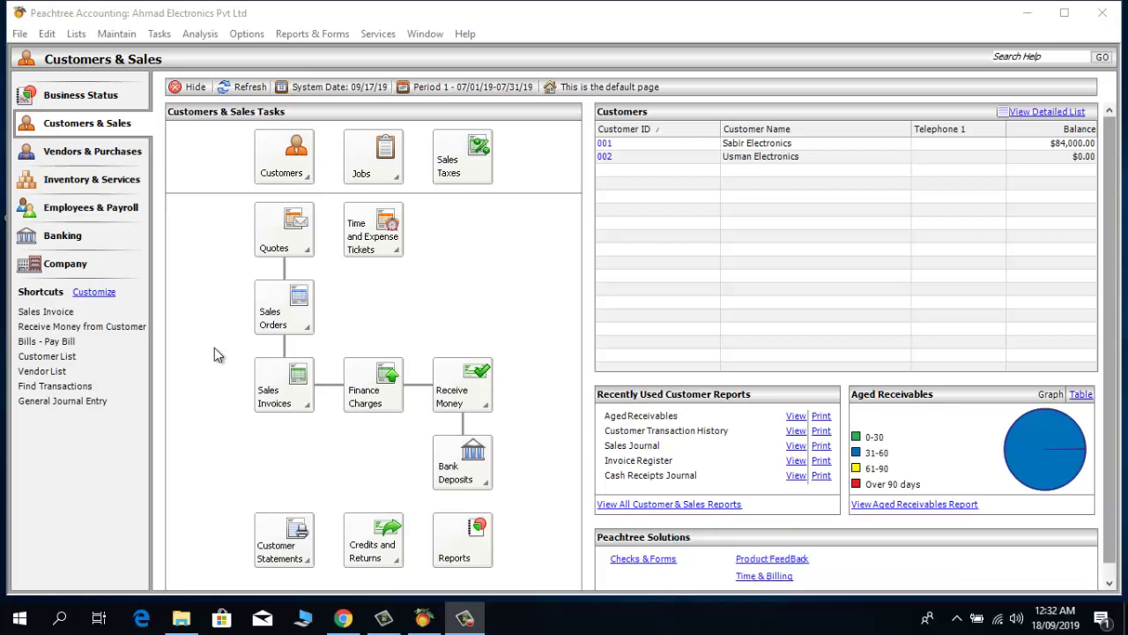
Start a new receipt for money received from a customer
{"action": "left_click", "coordinate": [56, 122]}
{"action": "left_click", "coordinate": [55, 122]}
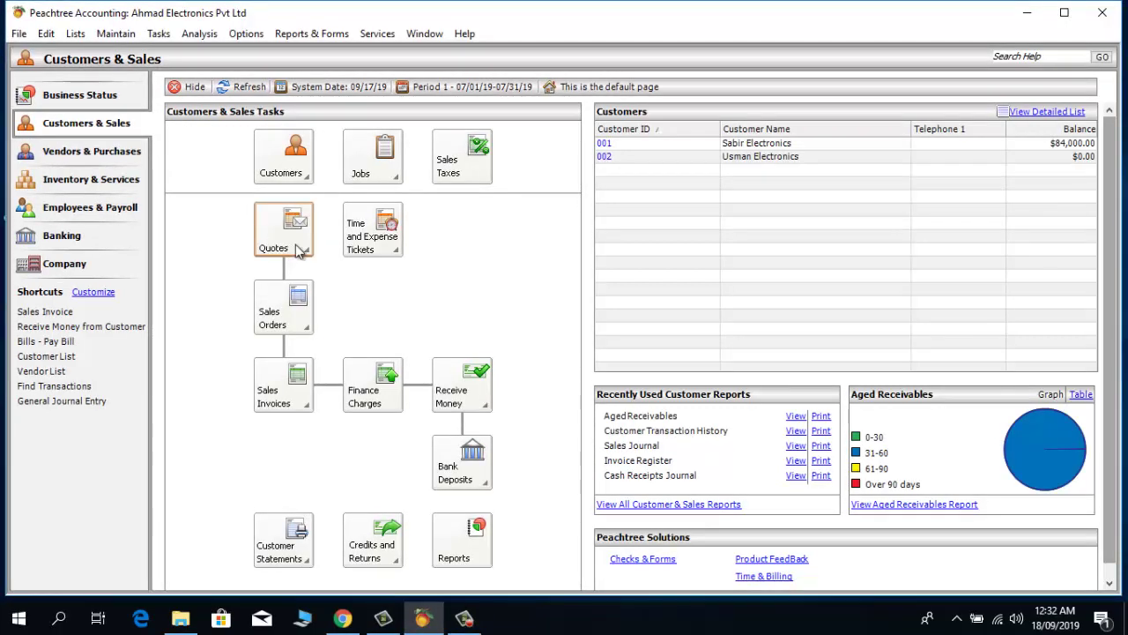
{"action": "left_click", "coordinate": [465, 388]}
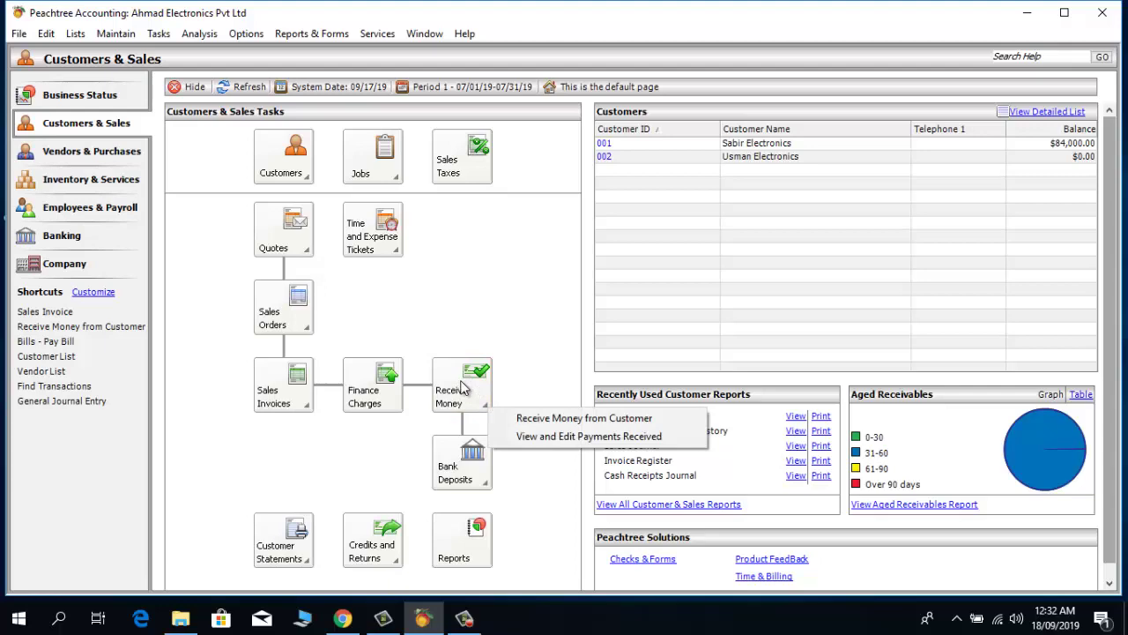
{"action": "left_click", "coordinate": [522, 419]}
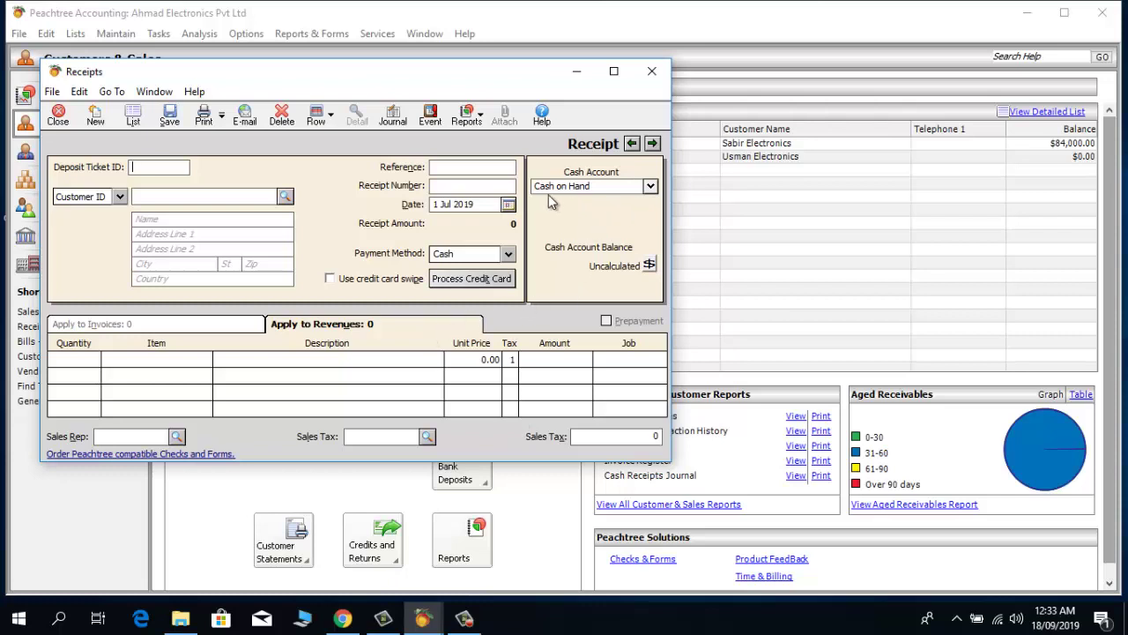
Set the receipt's payment method to Cash and calculate the balance of the Cash on Hand account
{"action": "left_click", "coordinate": [651, 188]}
{"action": "left_click", "coordinate": [653, 189]}
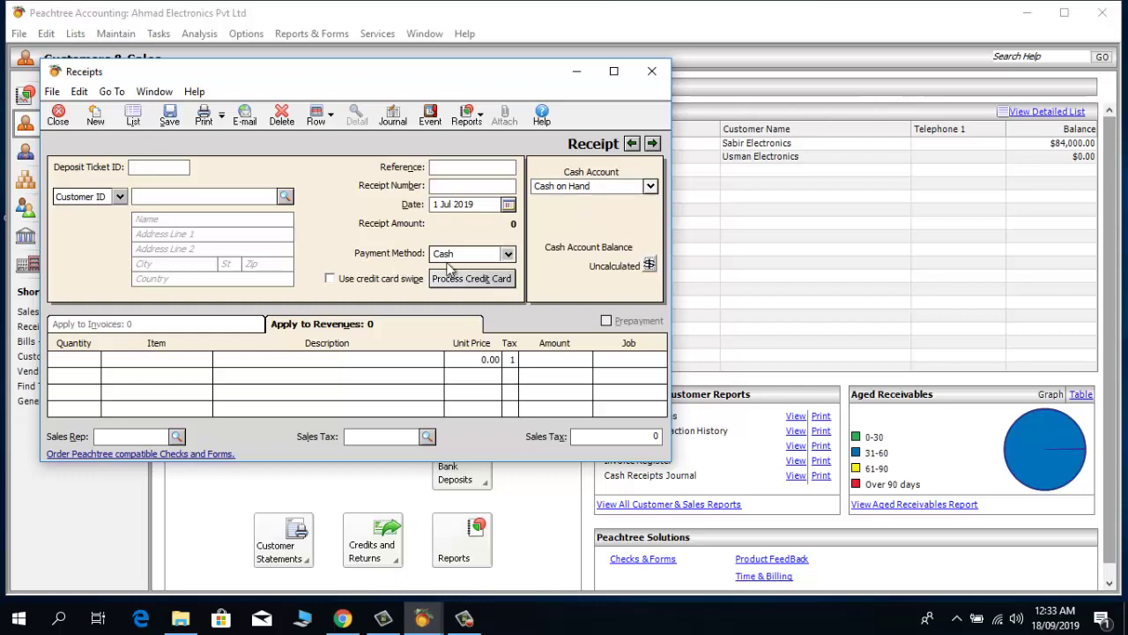
{"action": "left_click", "coordinate": [508, 255]}
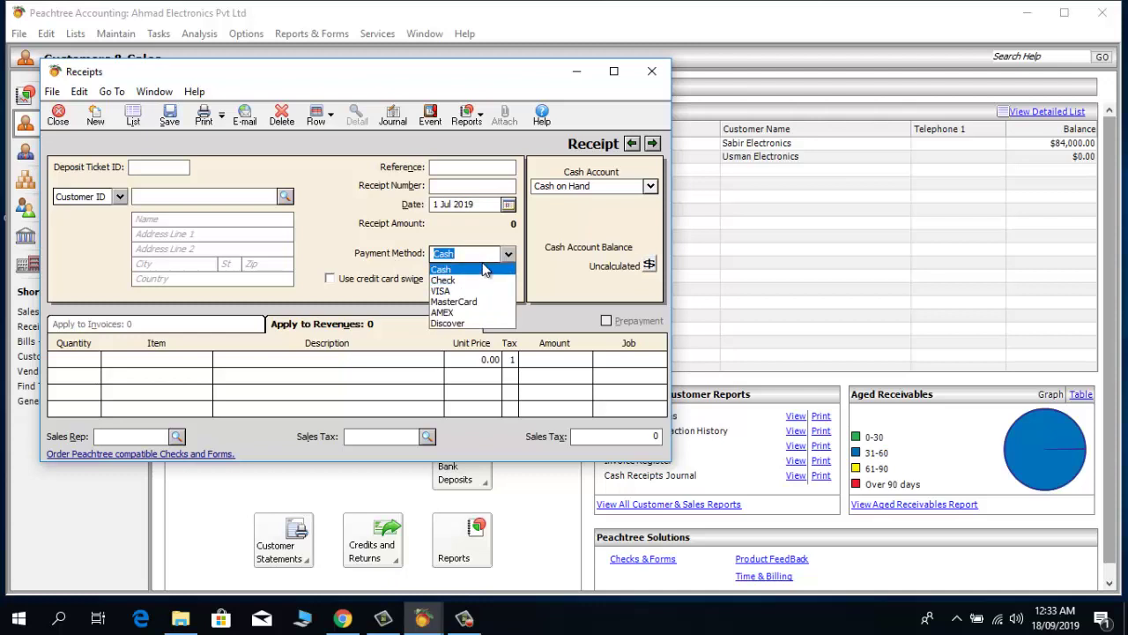
{"action": "left_click", "coordinate": [484, 270]}
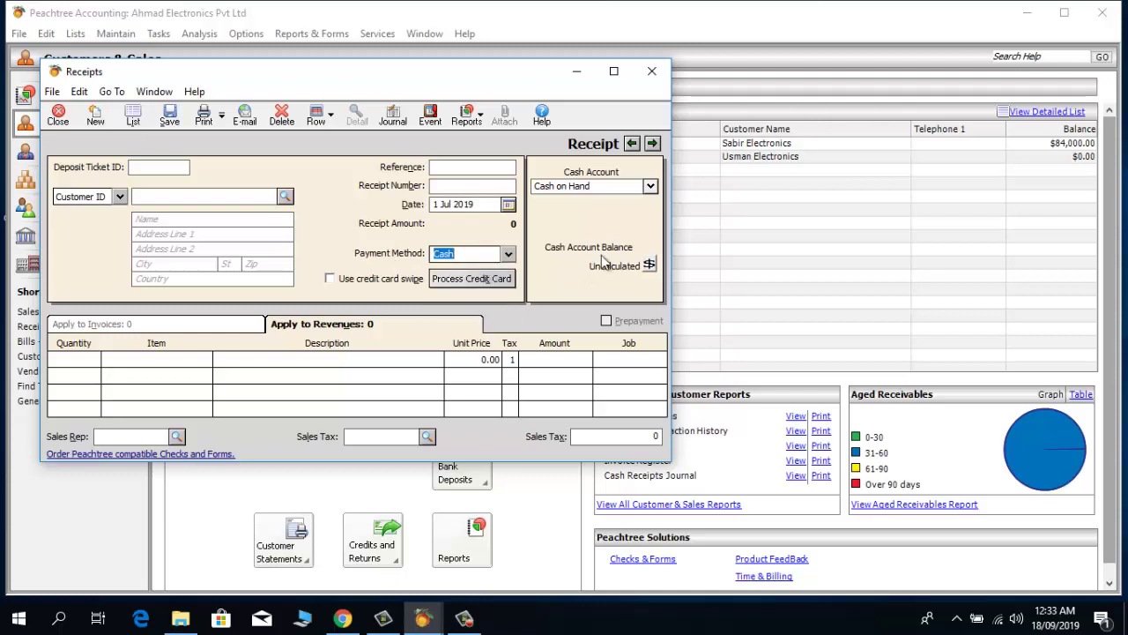
{"action": "left_click", "coordinate": [649, 265]}
Enter 002 as the receipt's reference and set its date to 3 July 2019
{"action": "left_click", "coordinate": [476, 166]}
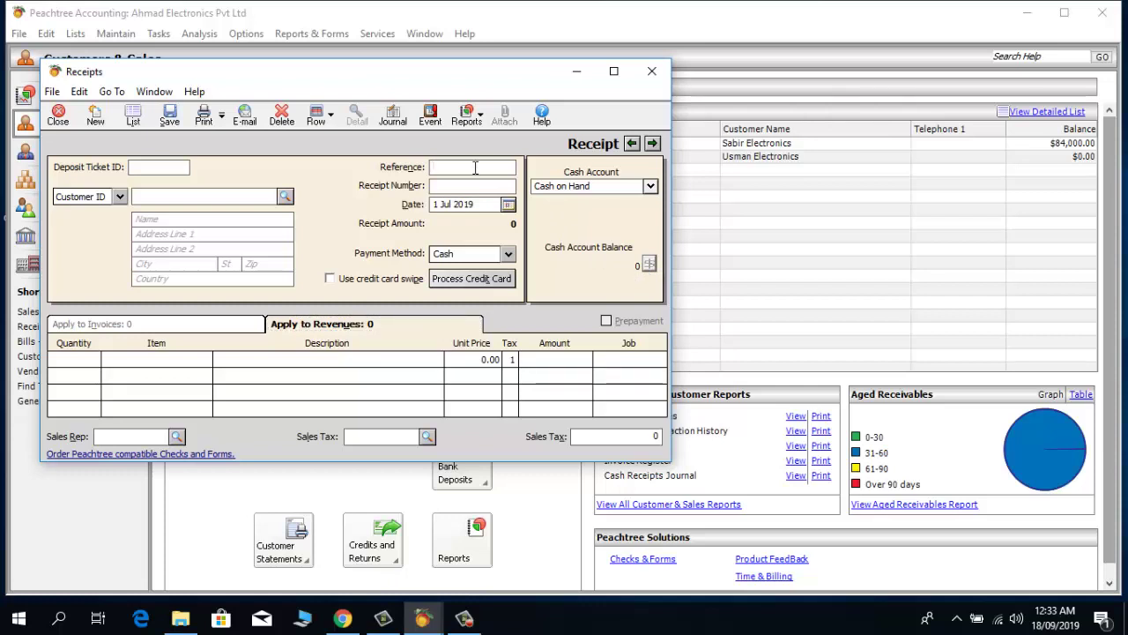
{"action": "type", "text": "002"}
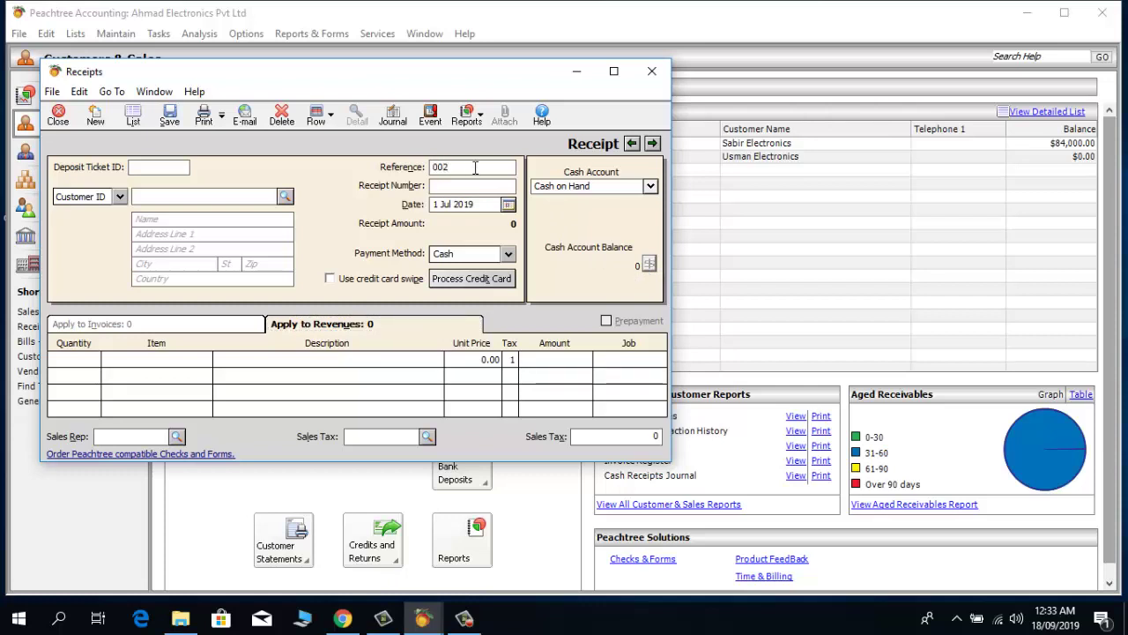
{"action": "left_click", "coordinate": [509, 205]}
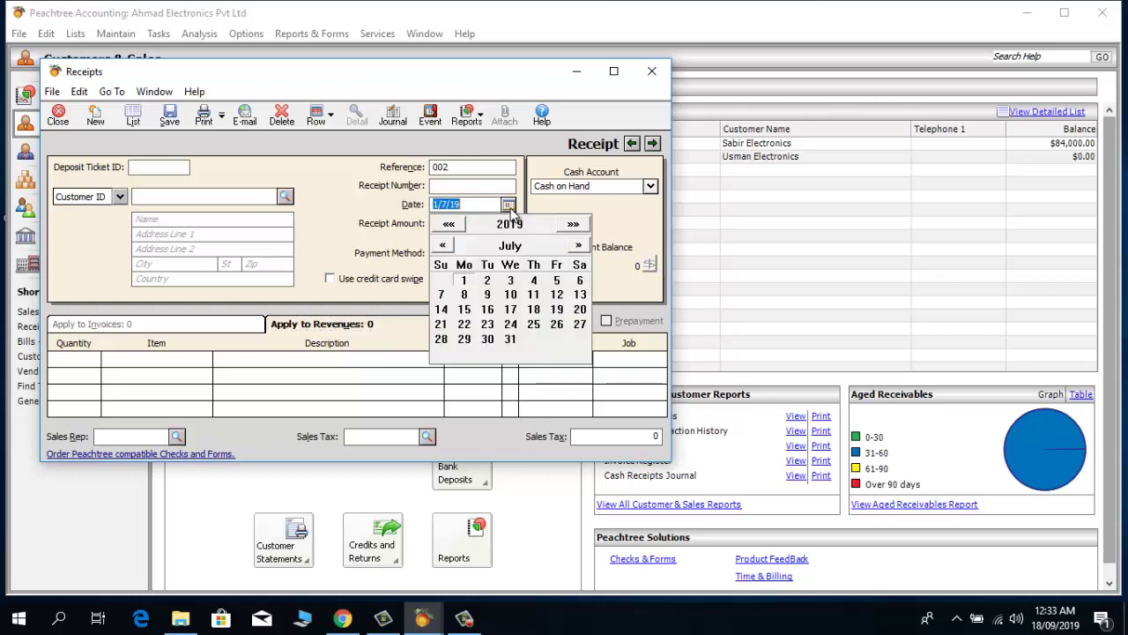
{"action": "left_click", "coordinate": [511, 283]}
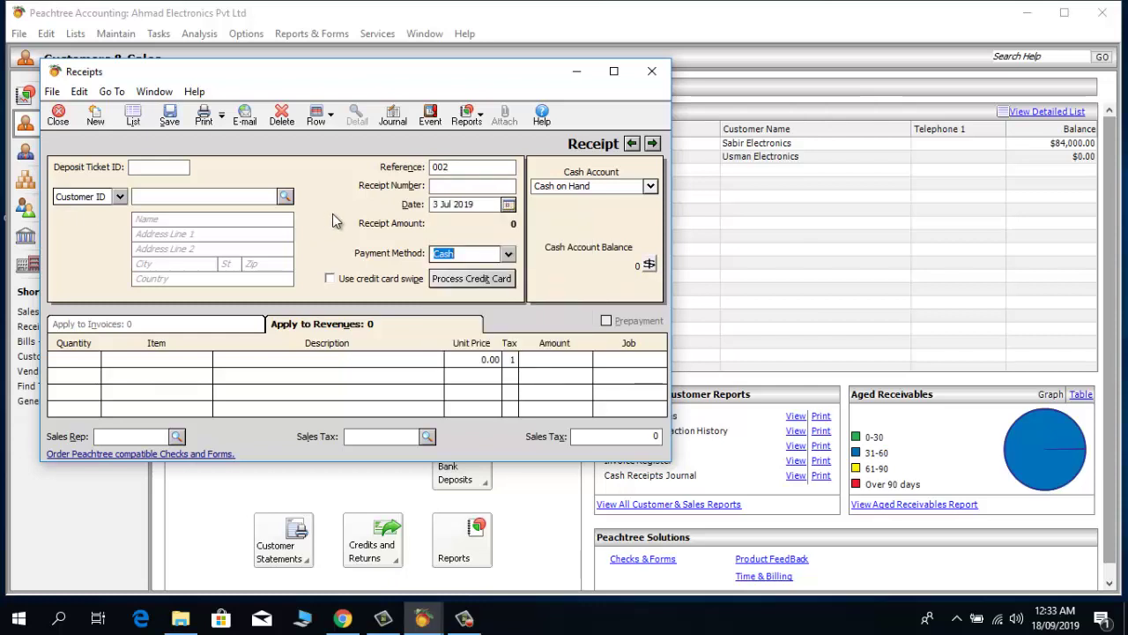
Create and save a new customer record named Cash Sales with the next unused customer ID, and return to the receipt
{"action": "left_click", "coordinate": [284, 195]}
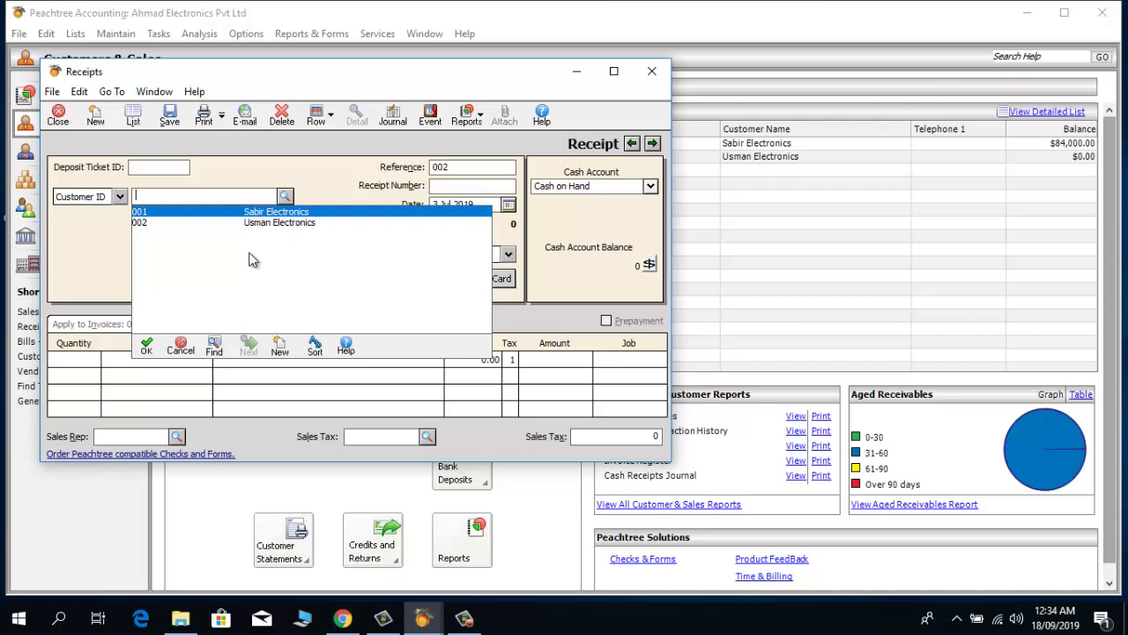
{"action": "left_click", "coordinate": [284, 351]}
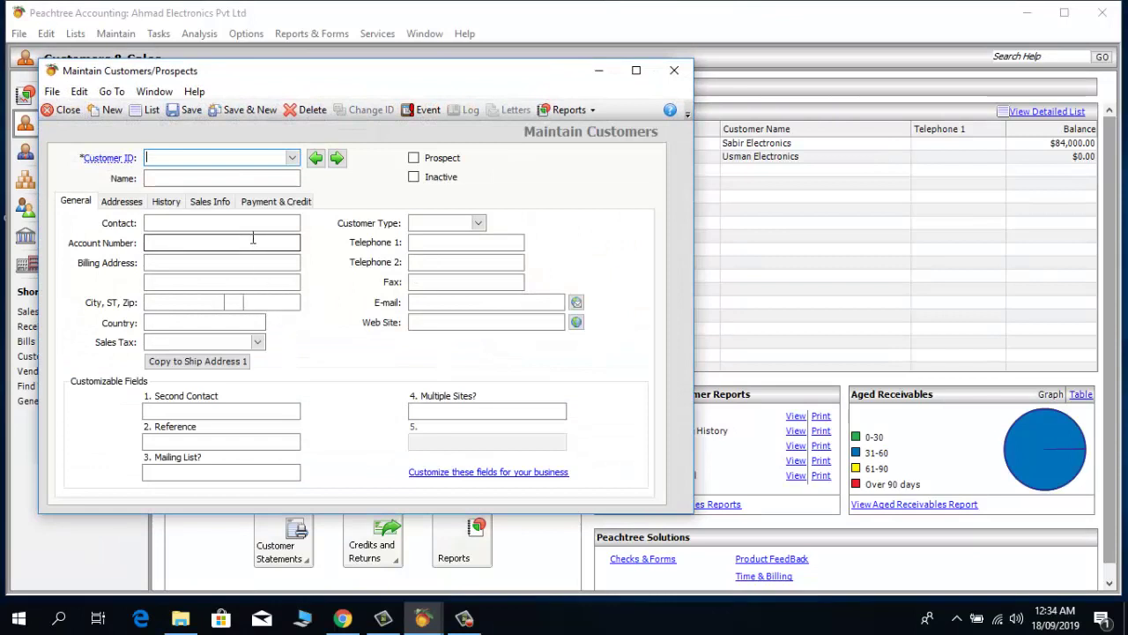
{"action": "type", "text": "001"}
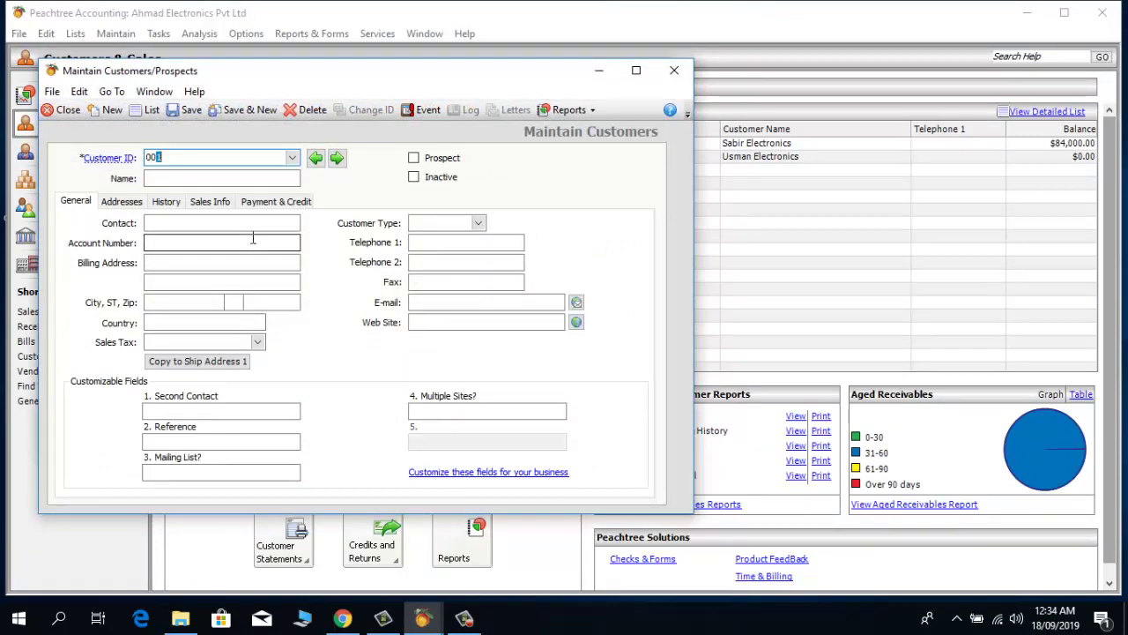
{"action": "type", "text": "3"}
{"action": "key", "text": "Tab"}
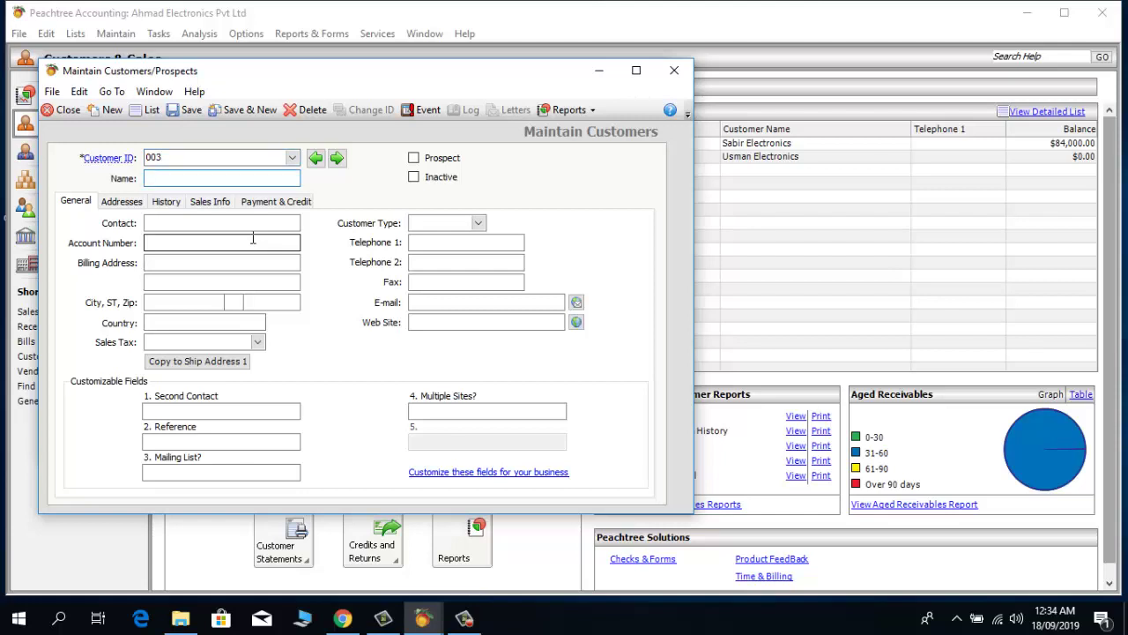
{"action": "type", "text": "Cash Sales"}
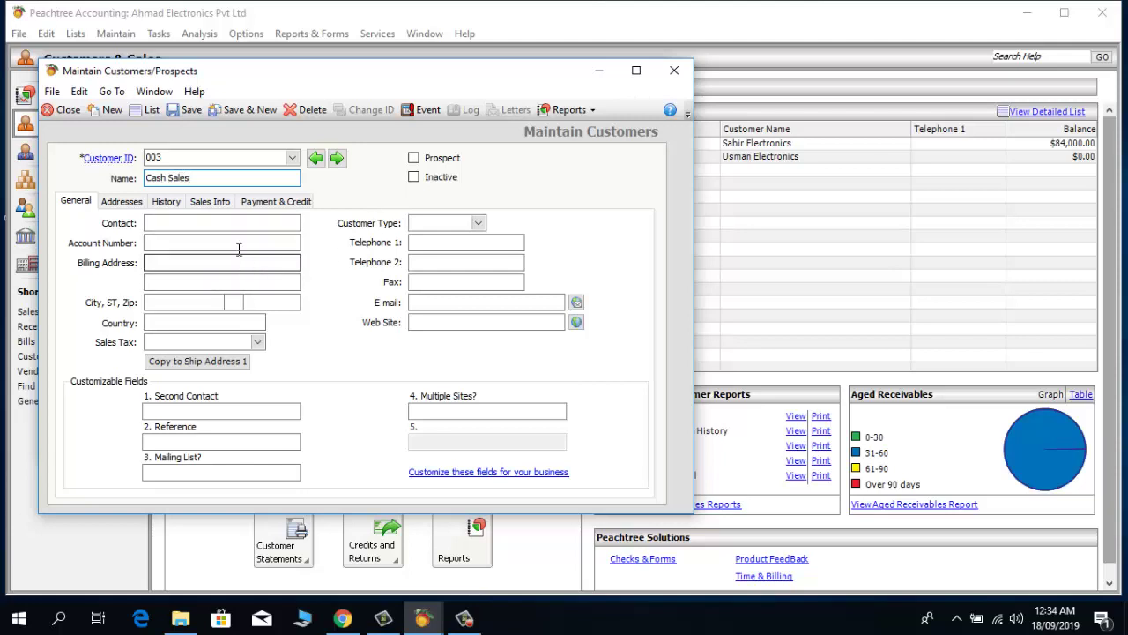
{"action": "left_click", "coordinate": [183, 110]}
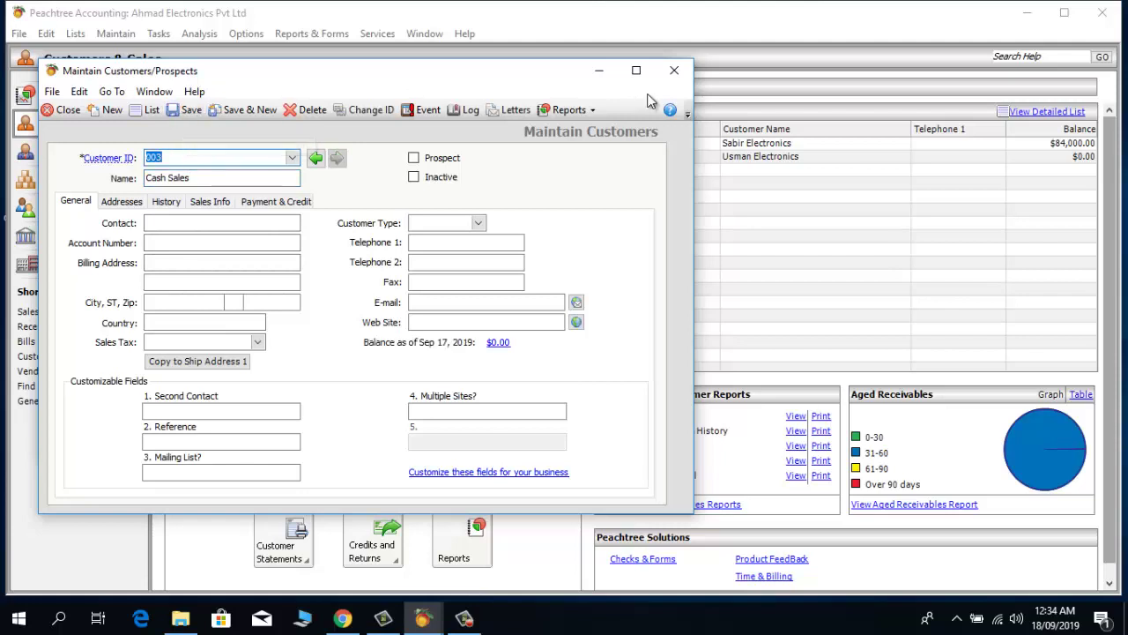
{"action": "left_click", "coordinate": [675, 70]}
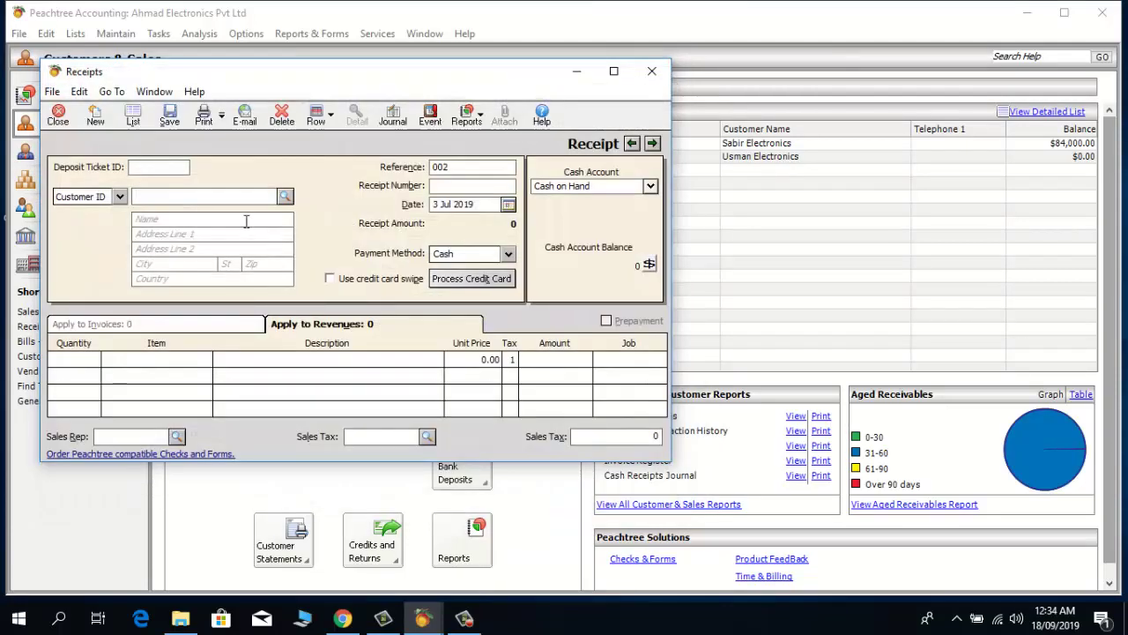
Assign the receipt to the Cash Sales customer and add the Refrigerator item to the first revenue line
{"action": "left_click", "coordinate": [284, 197]}
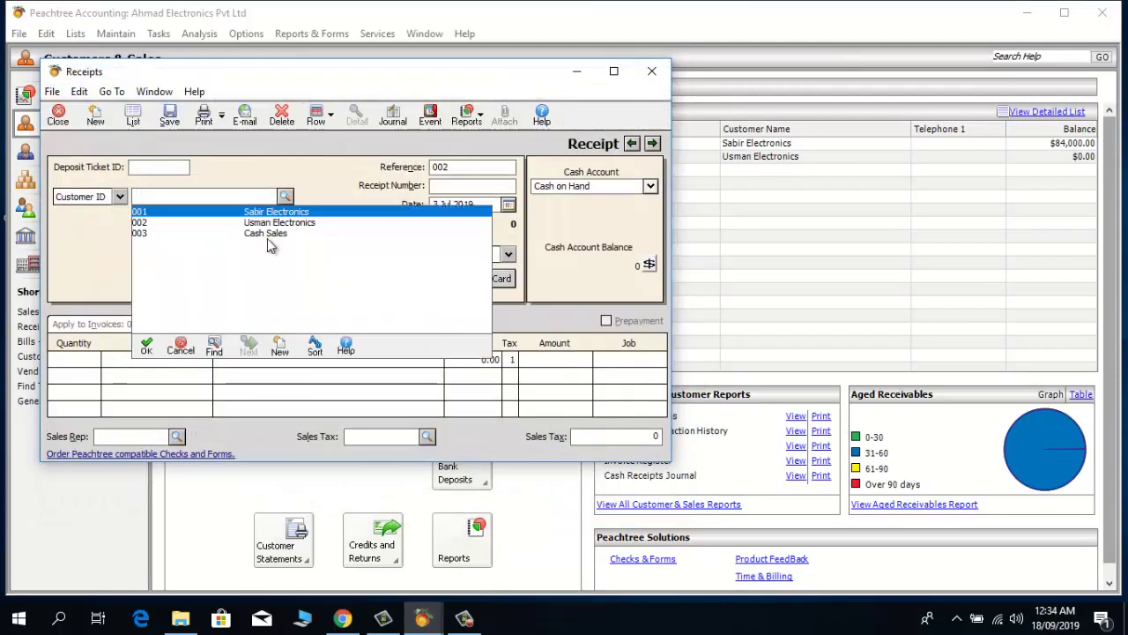
{"action": "double_click", "coordinate": [276, 234]}
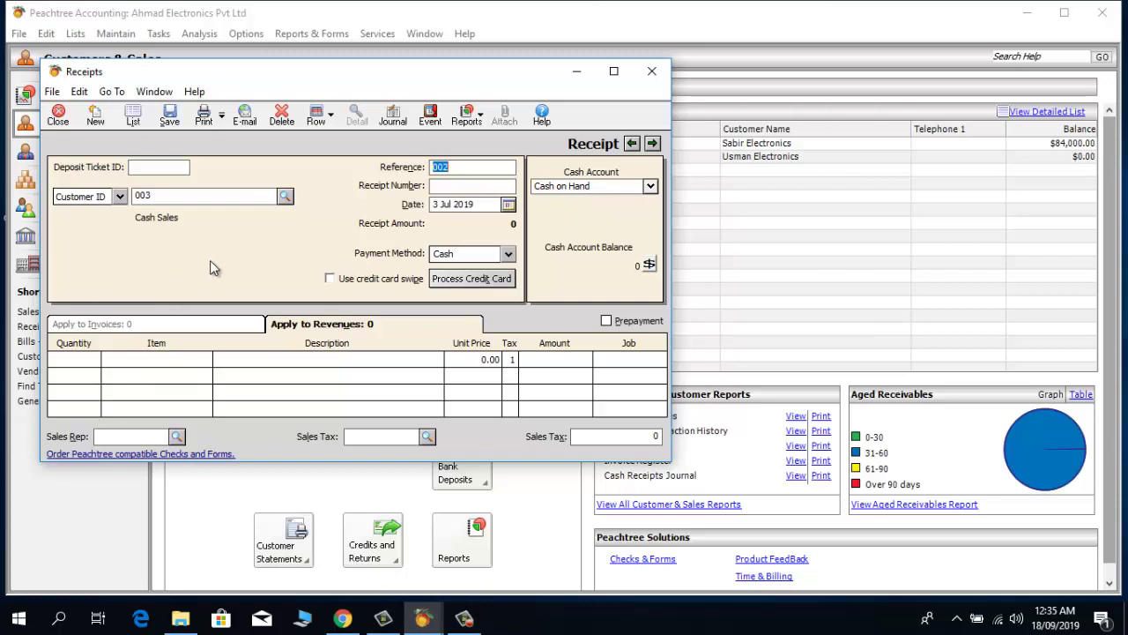
{"action": "left_click", "coordinate": [132, 361]}
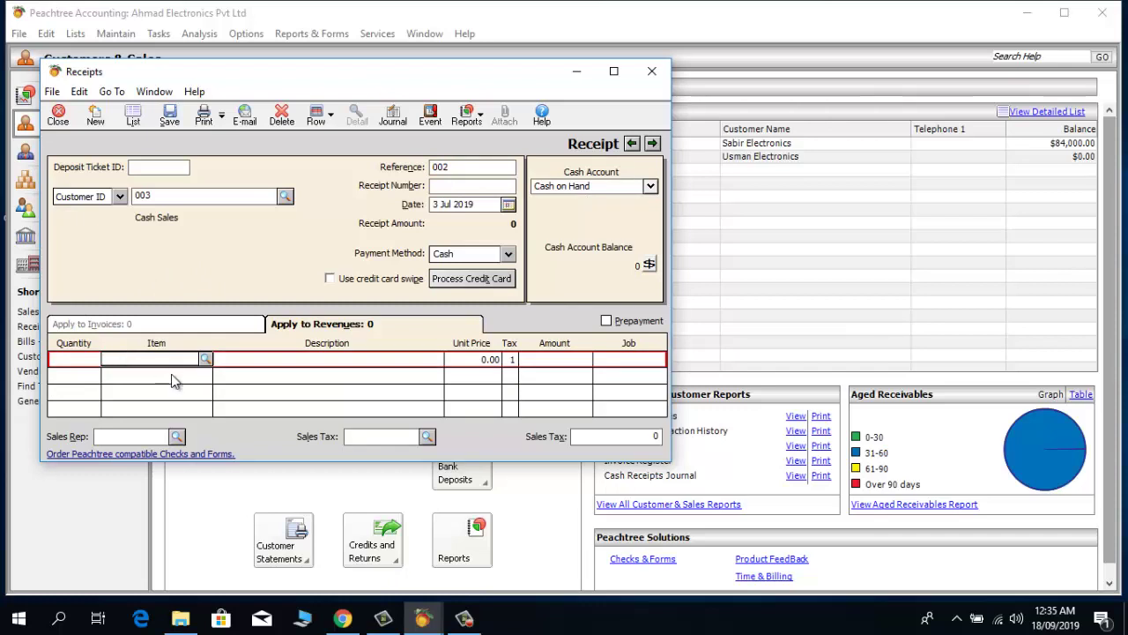
{"action": "left_click", "coordinate": [207, 361]}
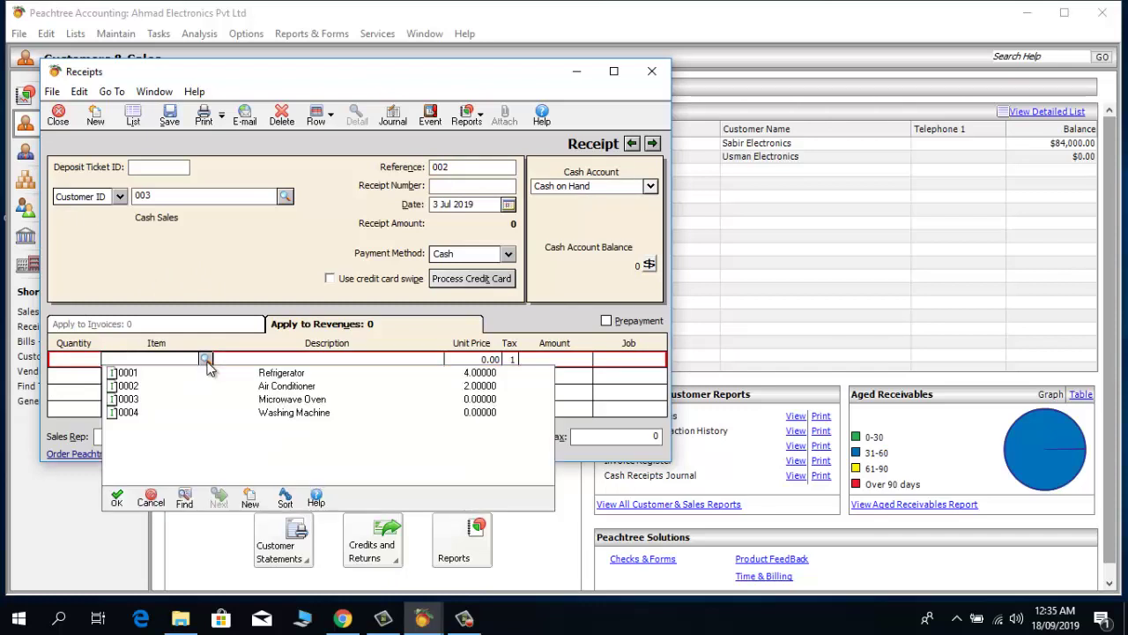
{"action": "double_click", "coordinate": [209, 372]}
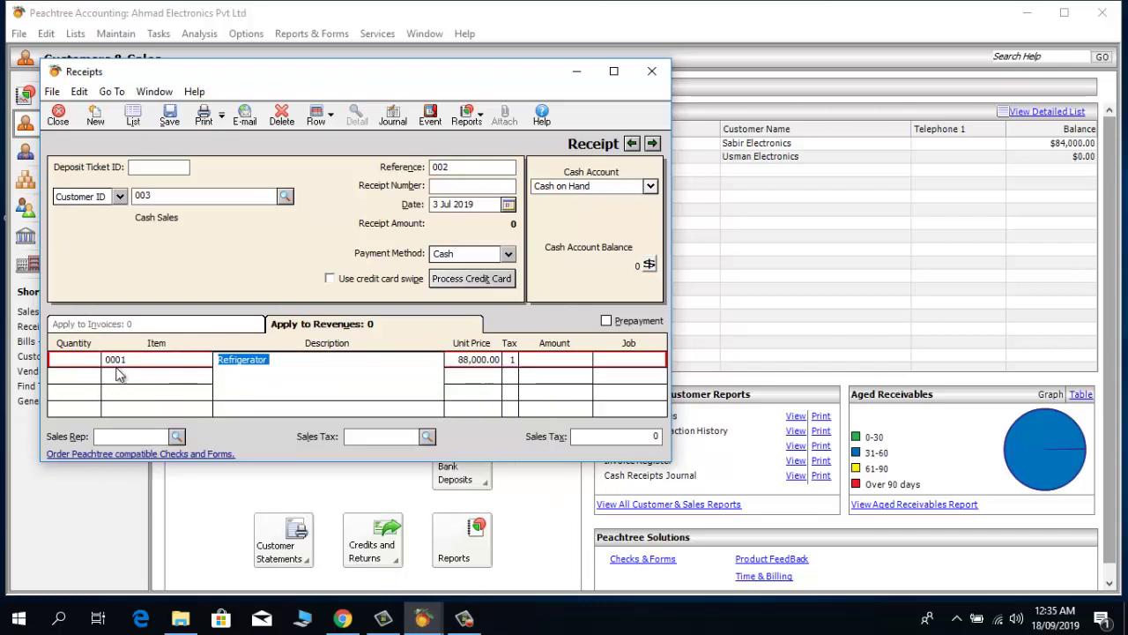
Set the quantity of the Refrigerator line to 1
{"action": "left_click", "coordinate": [84, 359]}
{"action": "left_click", "coordinate": [74, 358]}
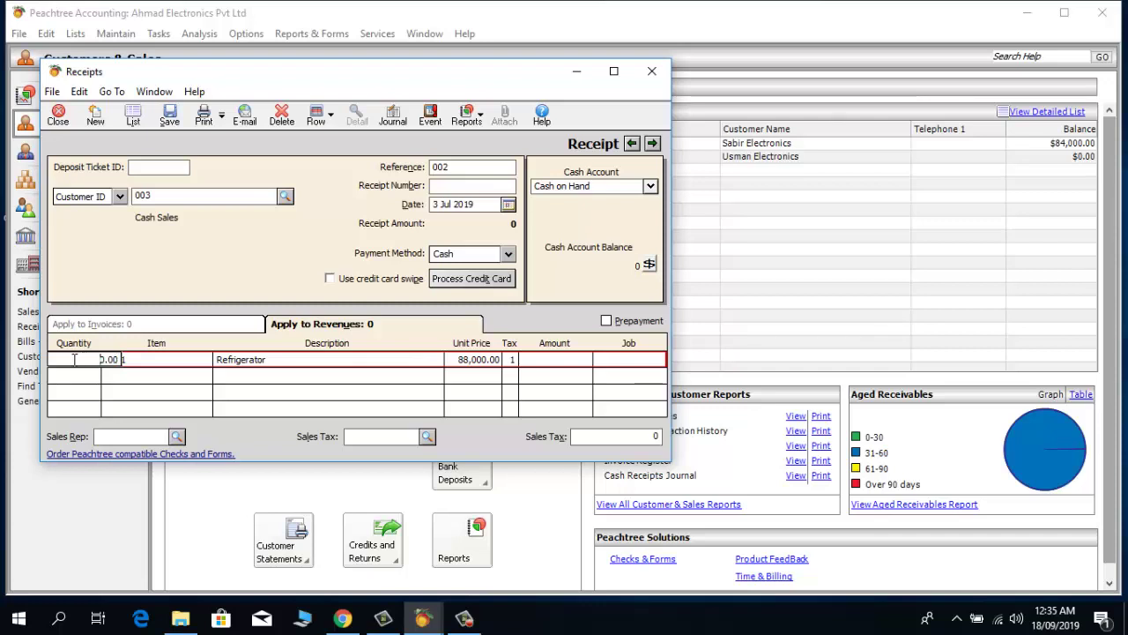
{"action": "type", "text": "1"}
{"action": "key", "text": "Delete"}
{"action": "key", "text": "Tab"}
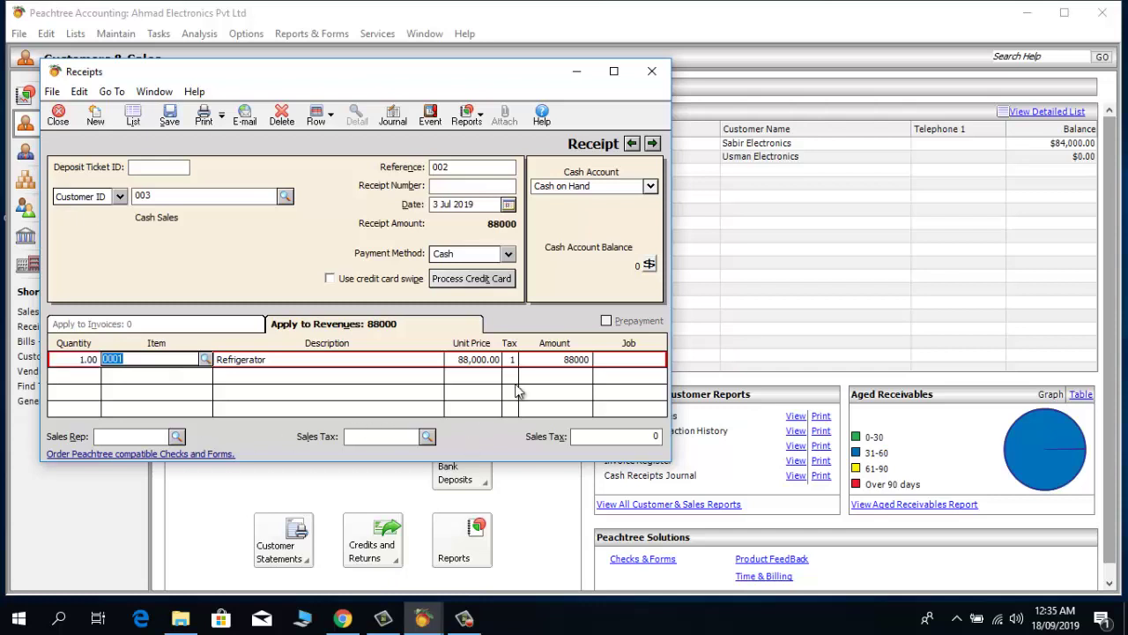
Review the available price levels for the Refrigerator line, keeping the unit price of 88,000.00
{"action": "left_click", "coordinate": [496, 361]}
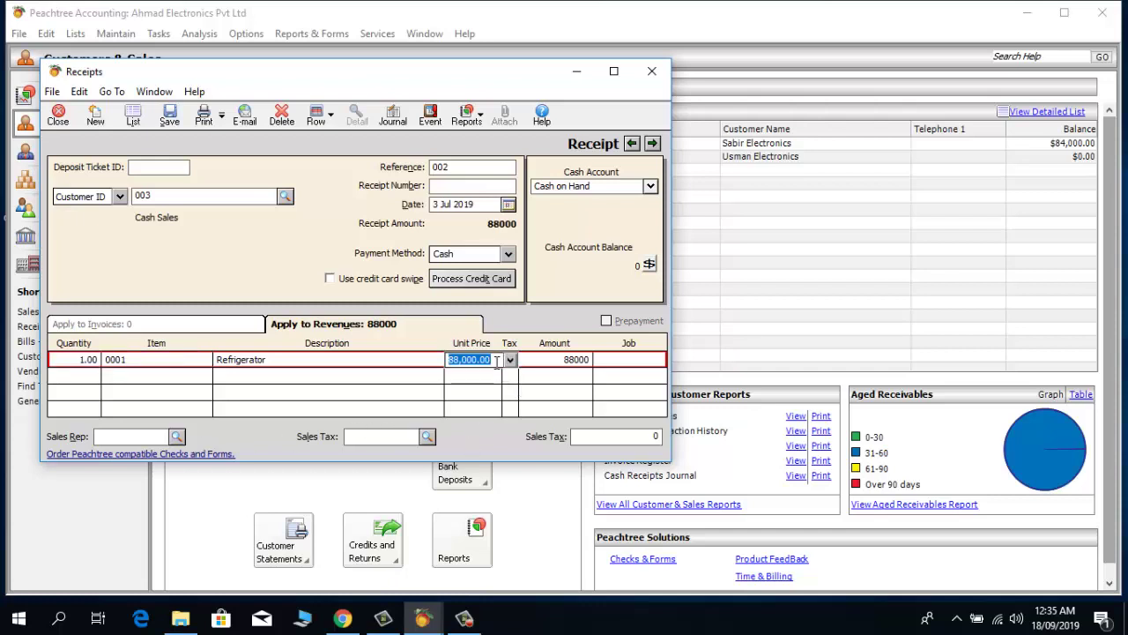
{"action": "left_click", "coordinate": [511, 360]}
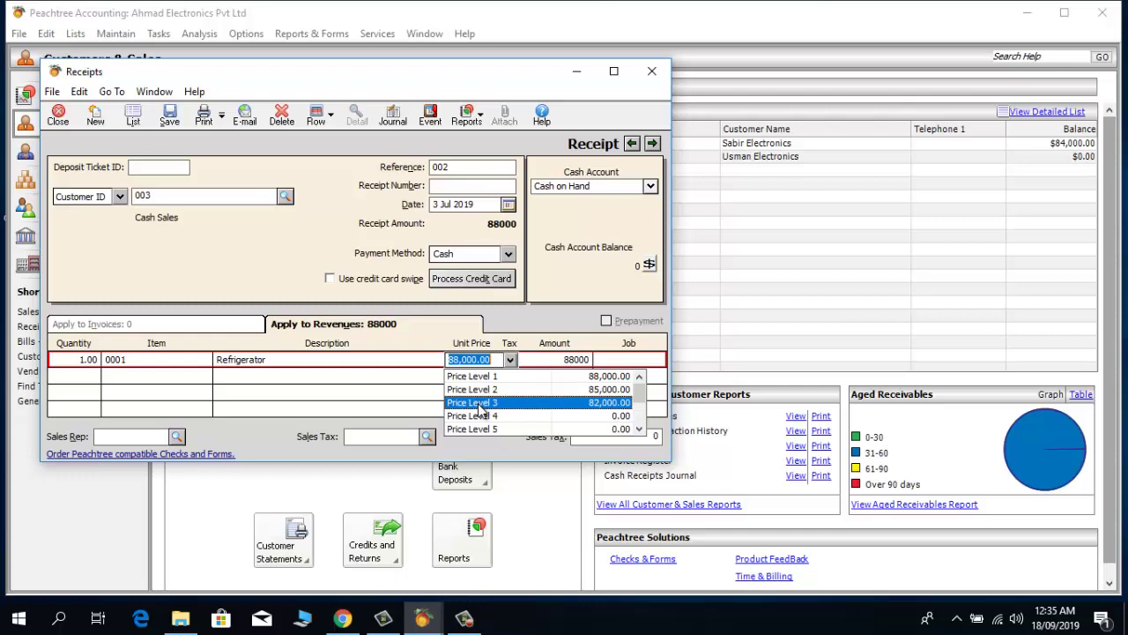
{"action": "key", "text": "Tab"}
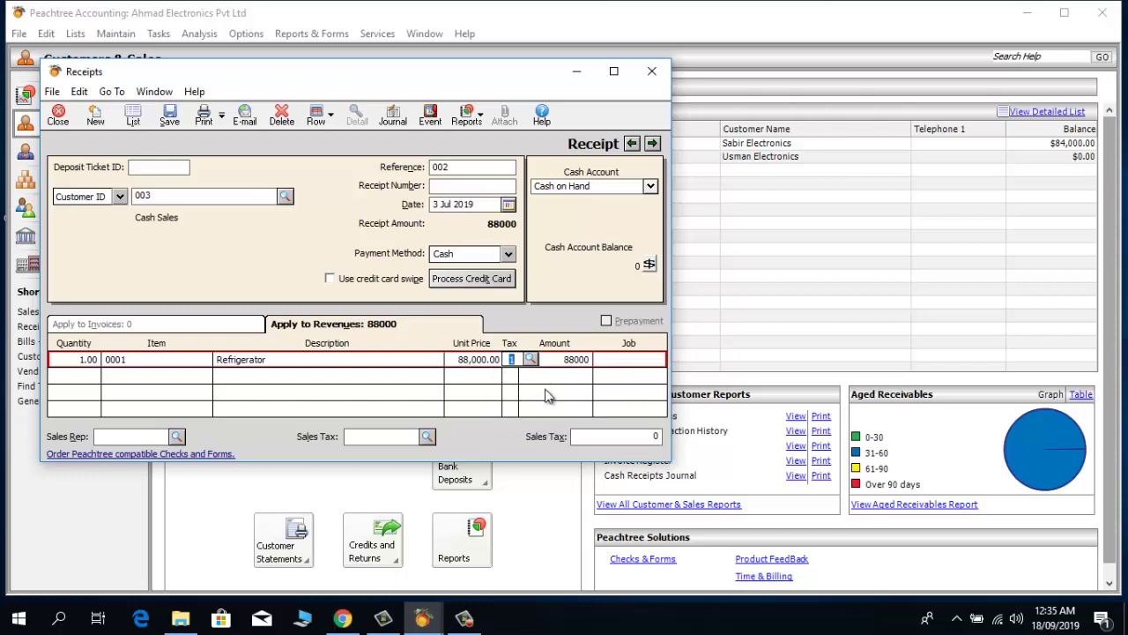
{"action": "key", "text": "Tab"}
{"action": "key", "text": "Tab"}
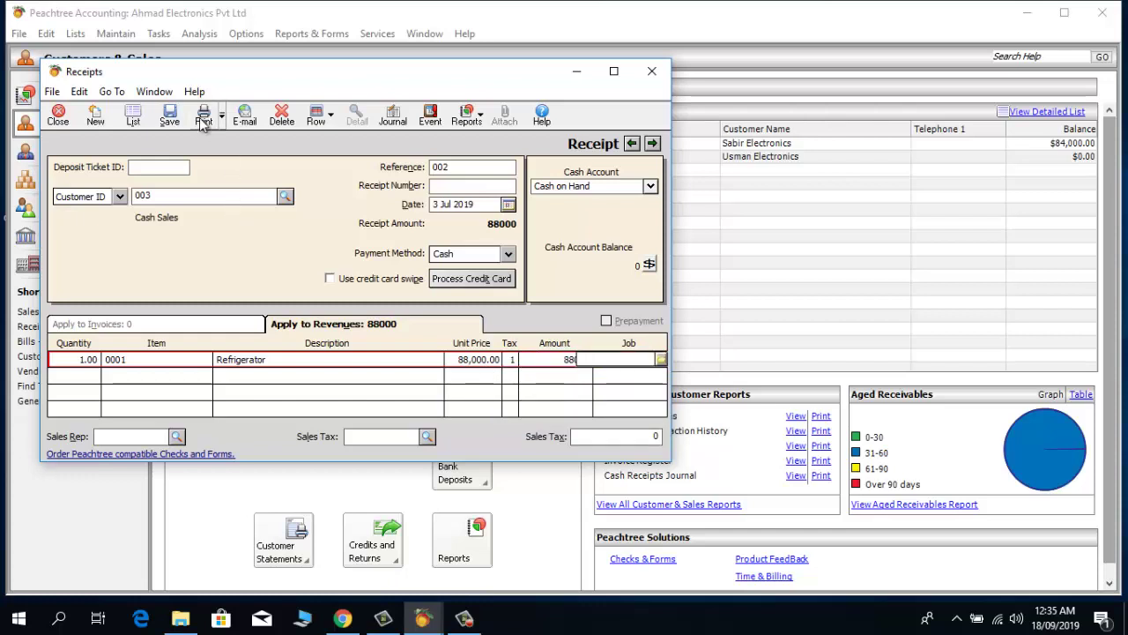
Save and close the cash sale receipt, and refresh the customer overview
{"action": "left_click", "coordinate": [169, 115]}
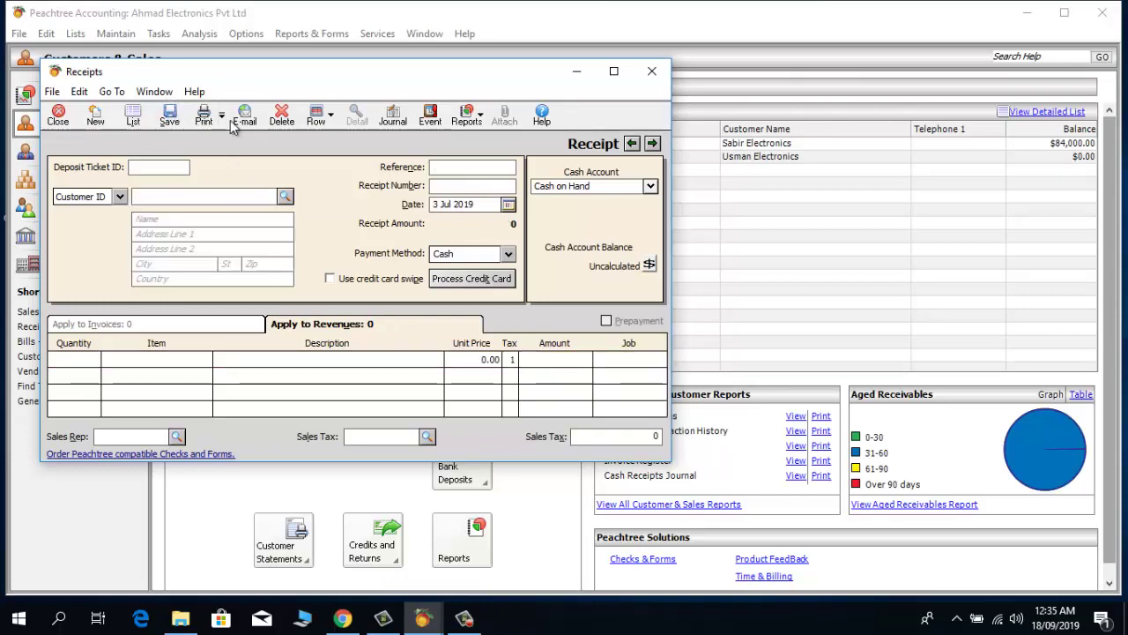
{"action": "left_click", "coordinate": [652, 71]}
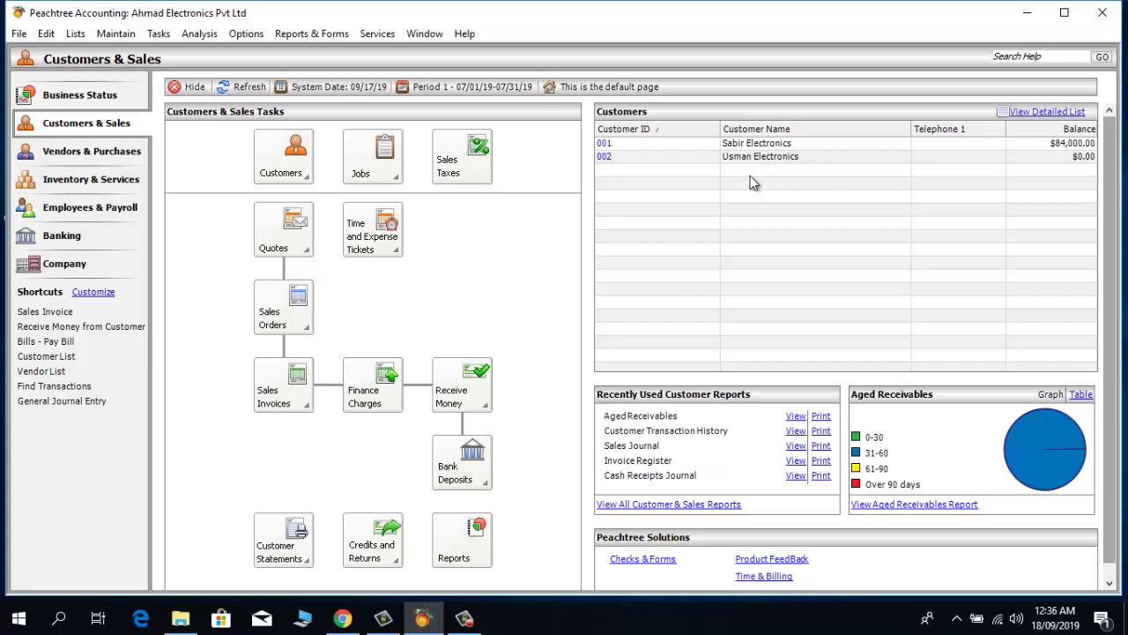
{"action": "left_click", "coordinate": [248, 94]}
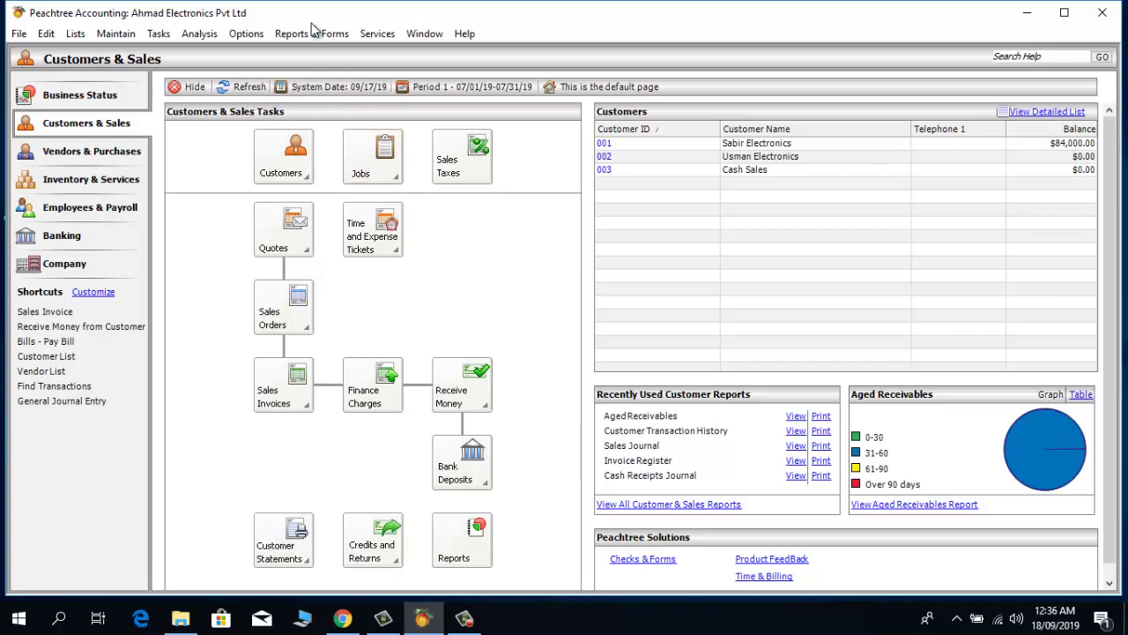
Display the standard Balance Sheet from the financial statements for the current period
{"action": "left_click", "coordinate": [308, 36]}
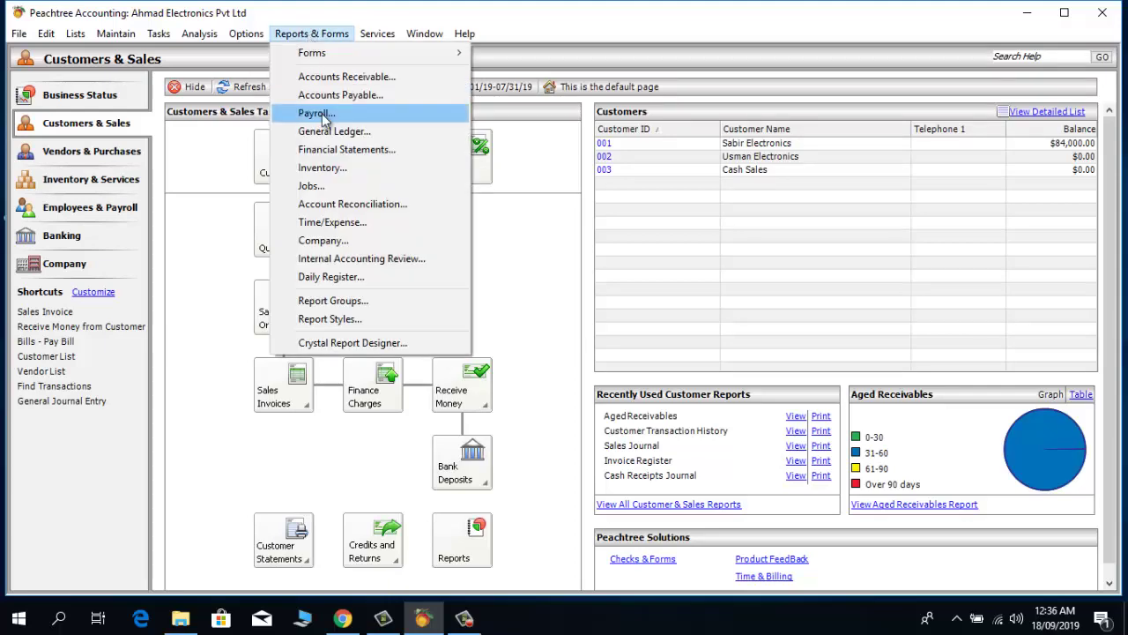
{"action": "left_click", "coordinate": [331, 150]}
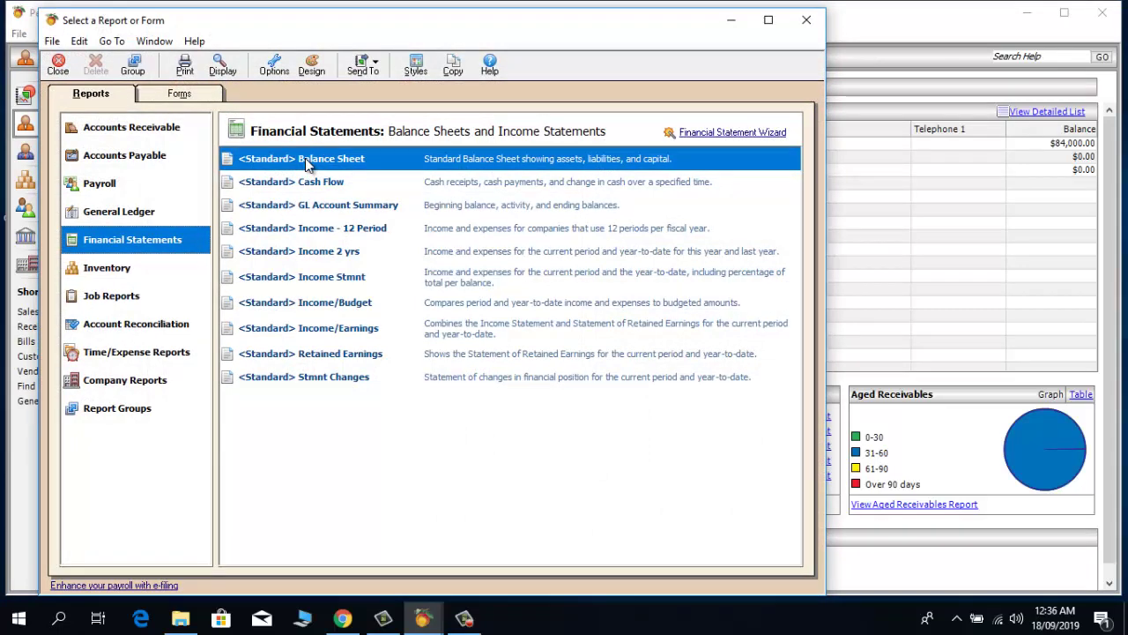
{"action": "double_click", "coordinate": [305, 158]}
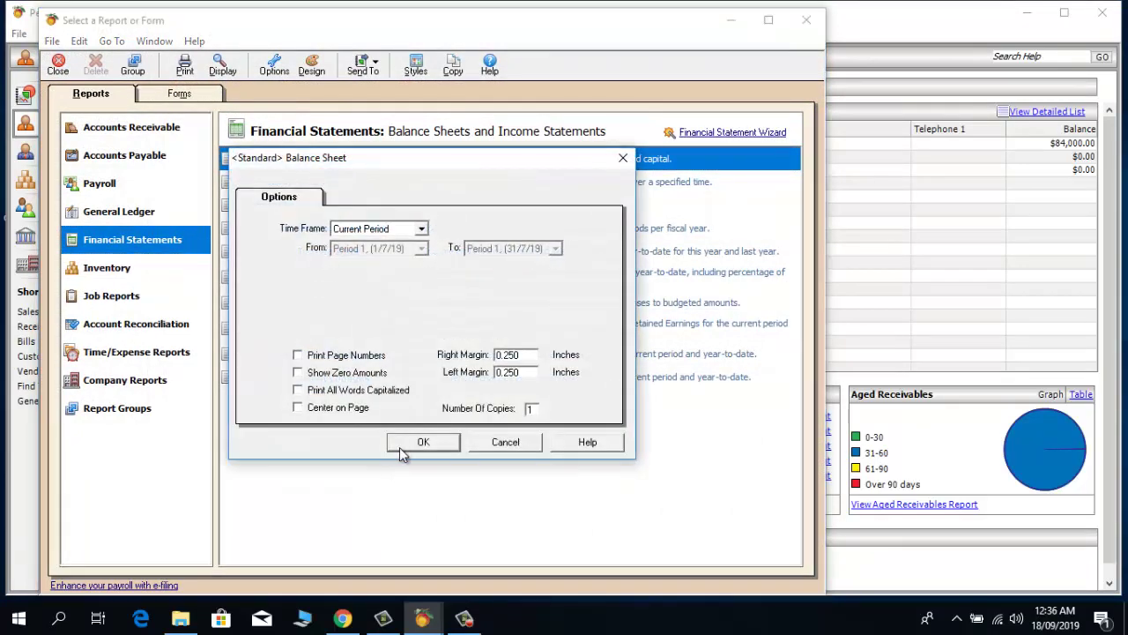
{"action": "left_click", "coordinate": [401, 445]}
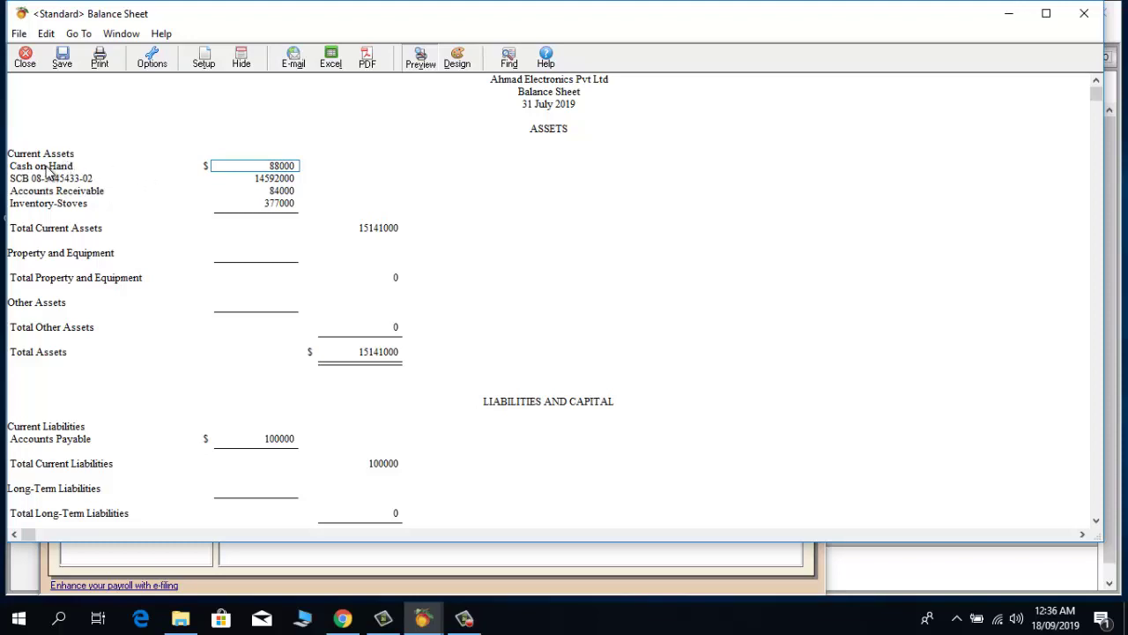
Examine the general ledger entries behind Cash on Hand and Inventory-Stoves in the balance sheet, and close the reports
{"action": "double_click", "coordinate": [251, 165]}
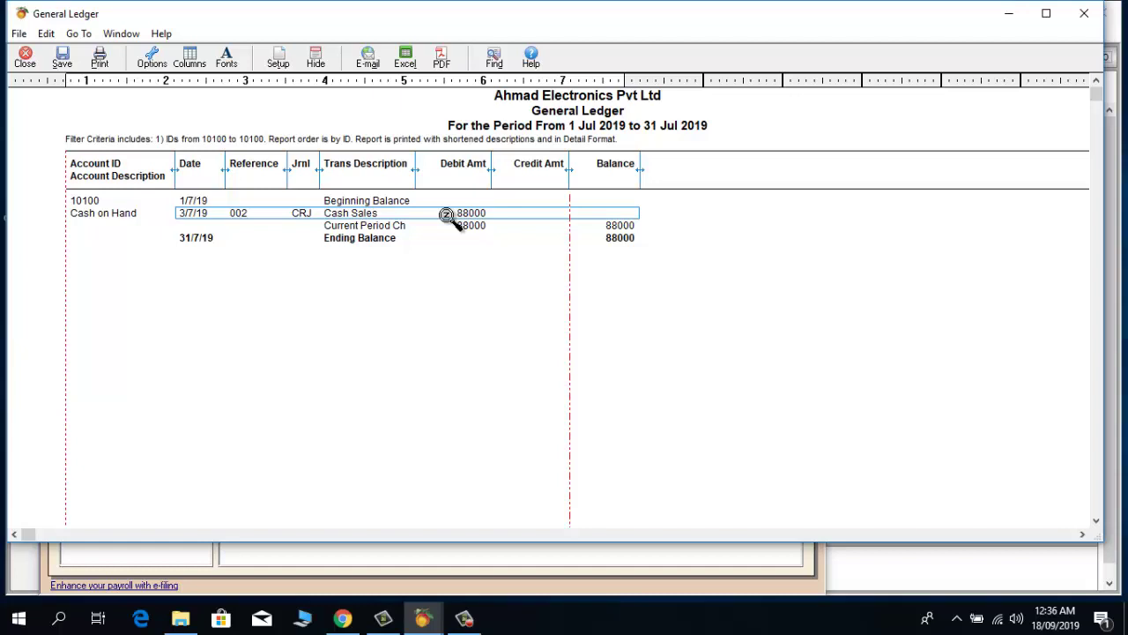
{"action": "left_click", "coordinate": [1079, 15]}
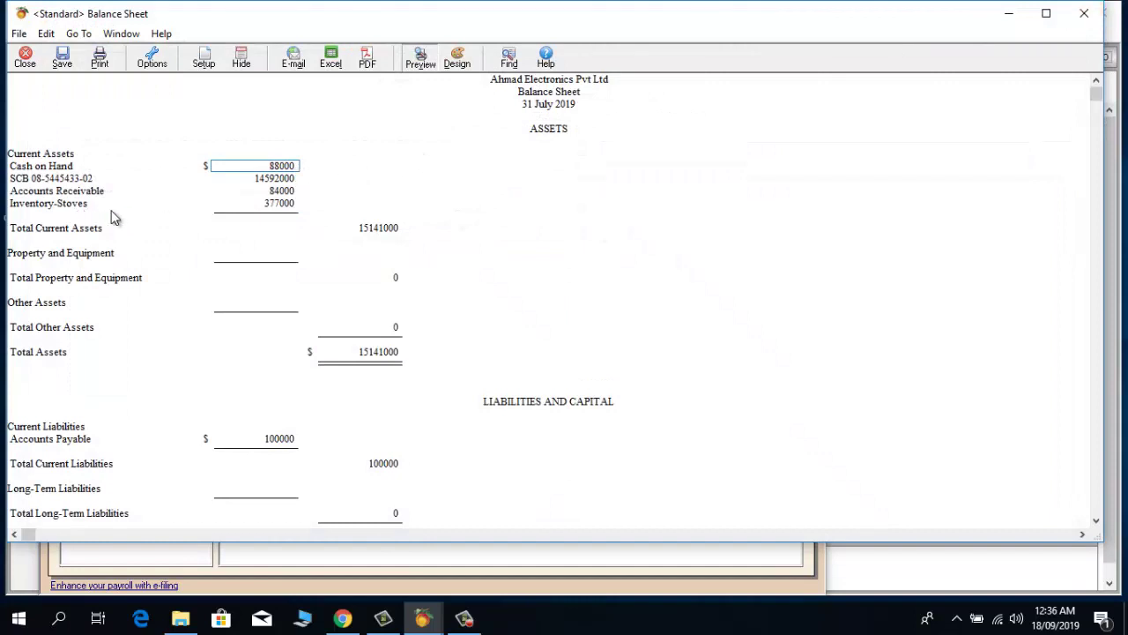
{"action": "double_click", "coordinate": [272, 204]}
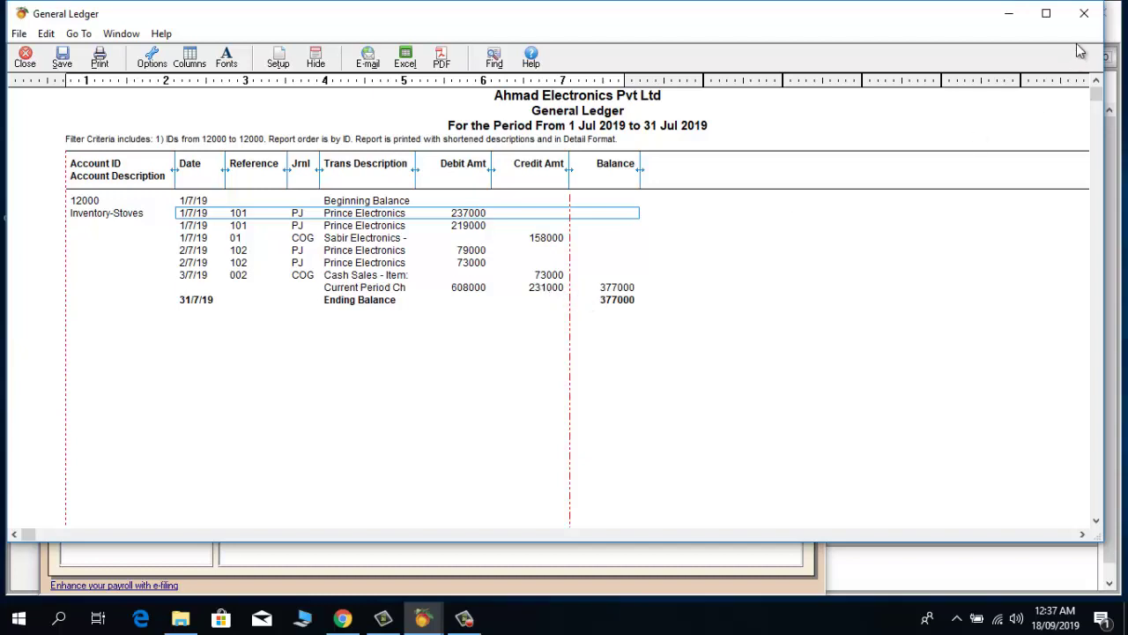
{"action": "left_click", "coordinate": [1084, 13]}
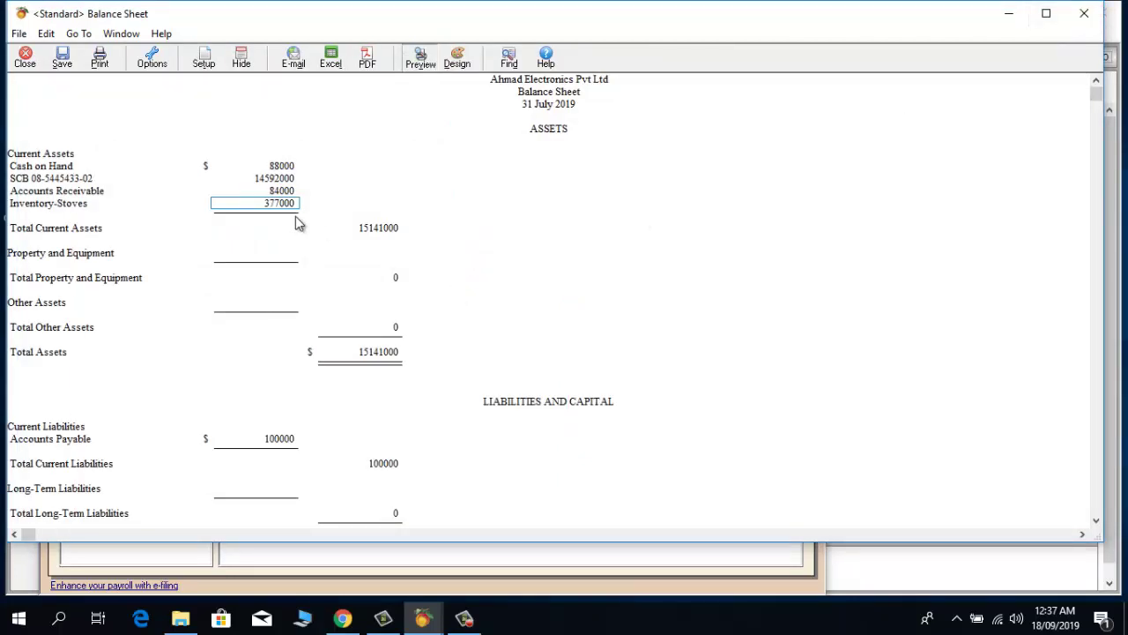
{"action": "left_click", "coordinate": [1093, 27]}
{"action": "left_click", "coordinate": [806, 19]}
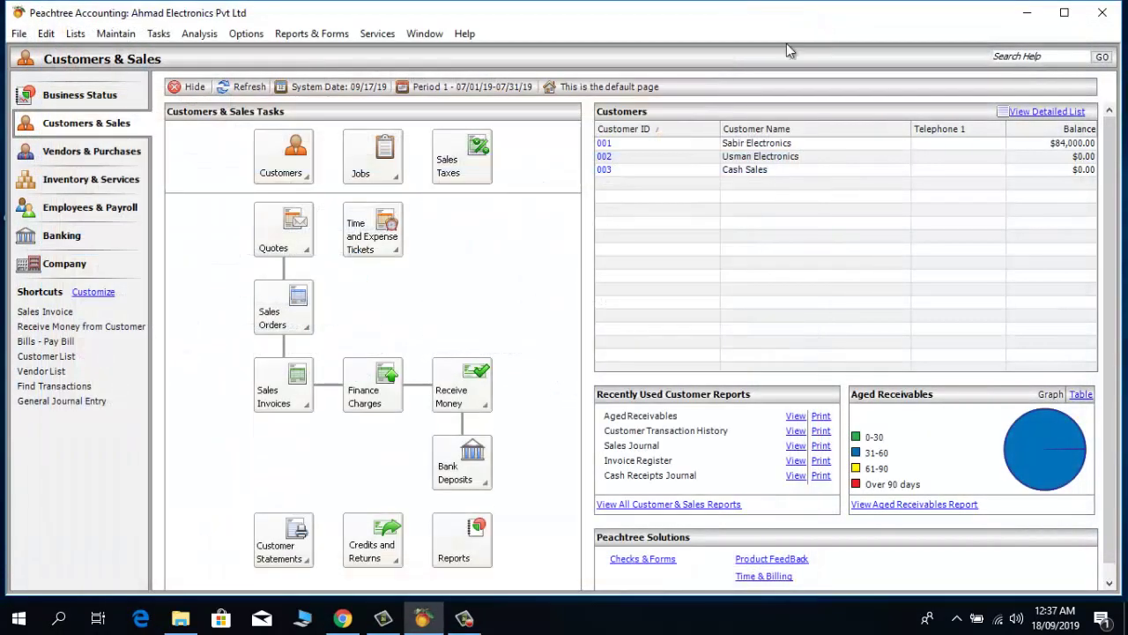